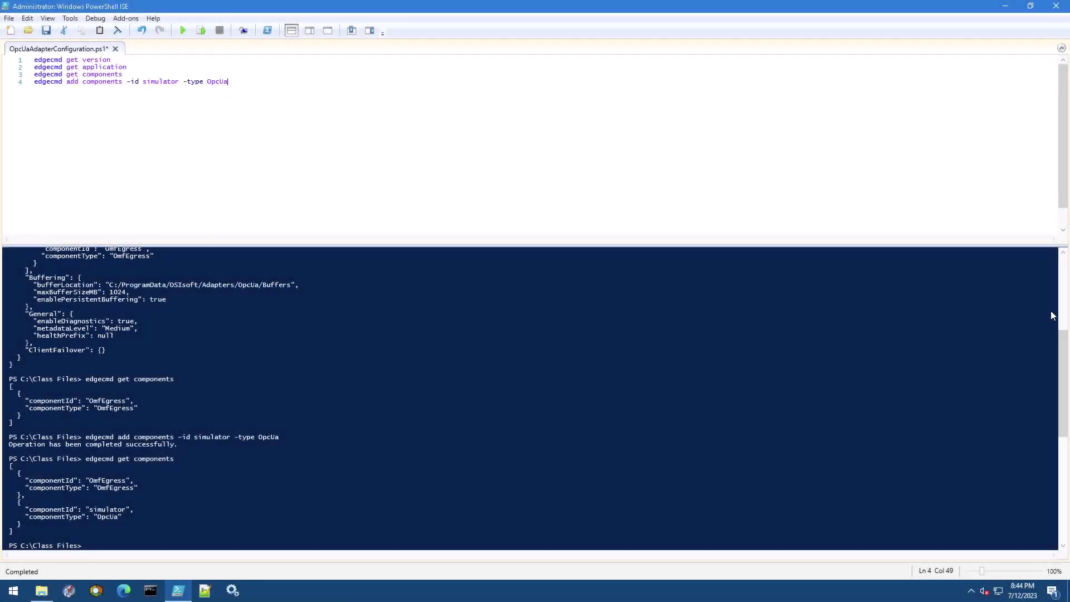
Add script line 5: 'edgecmd set datasource -cid simulator -endpointurl opc.tcp://127.0.0.1:49320 -usesecureconnection true'
{"action": "key", "text": "Up"}
{"action": "left_click", "coordinate": [247, 81]}
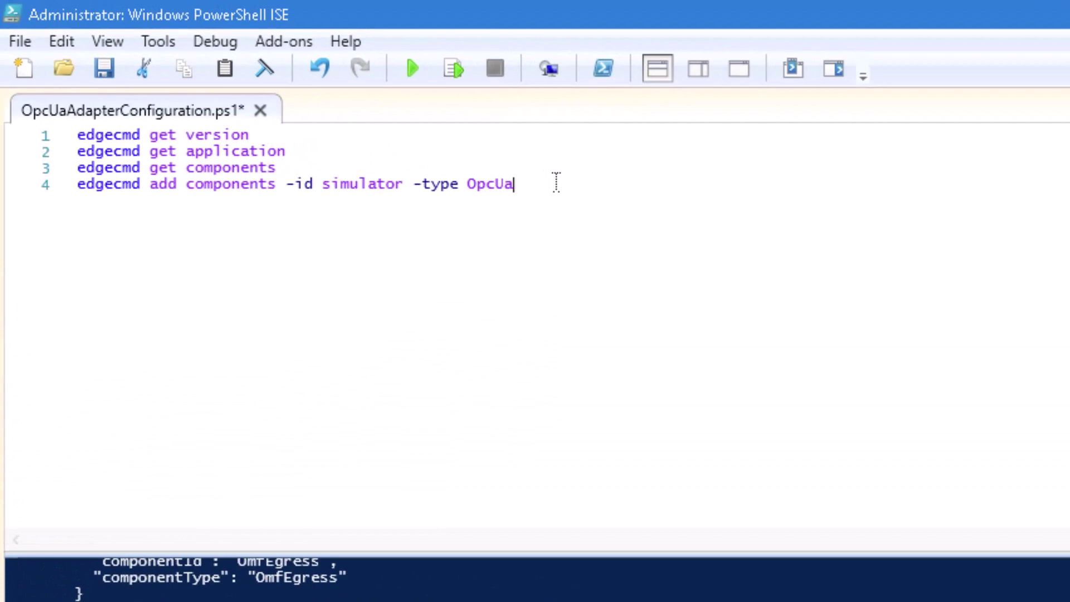
{"action": "key", "text": "Return"}
{"action": "type", "text": "edgecmd set"}
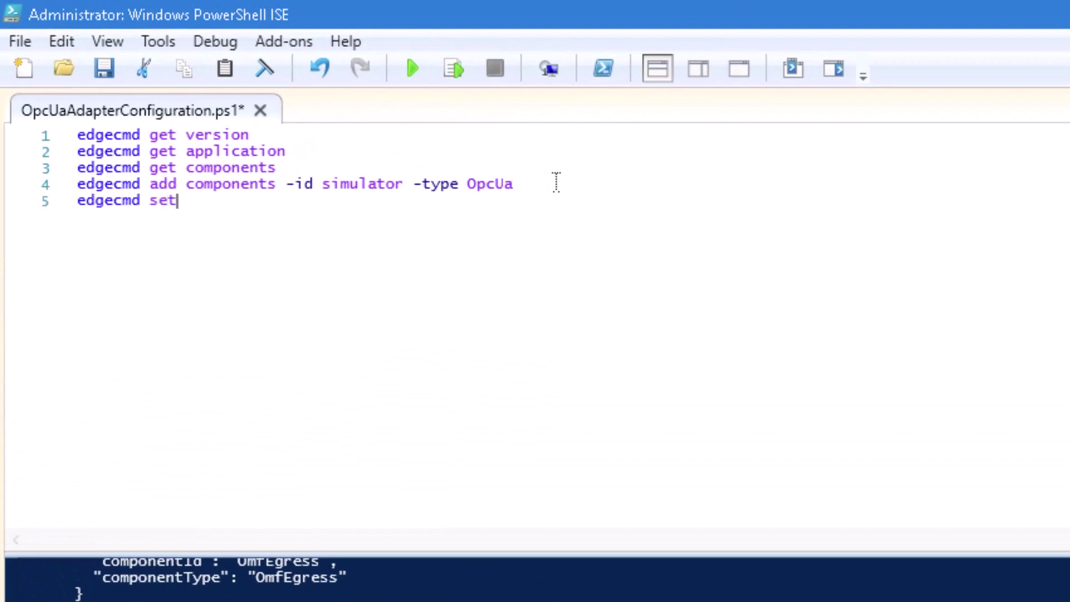
{"action": "type", "text": " datasource "}
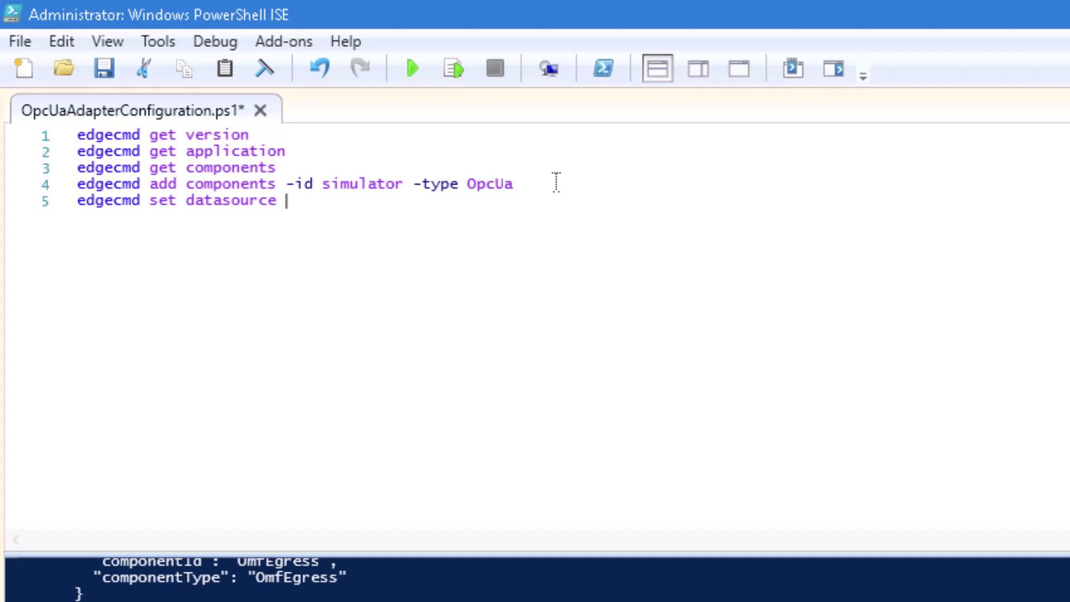
{"action": "type", "text": "-cid simu"}
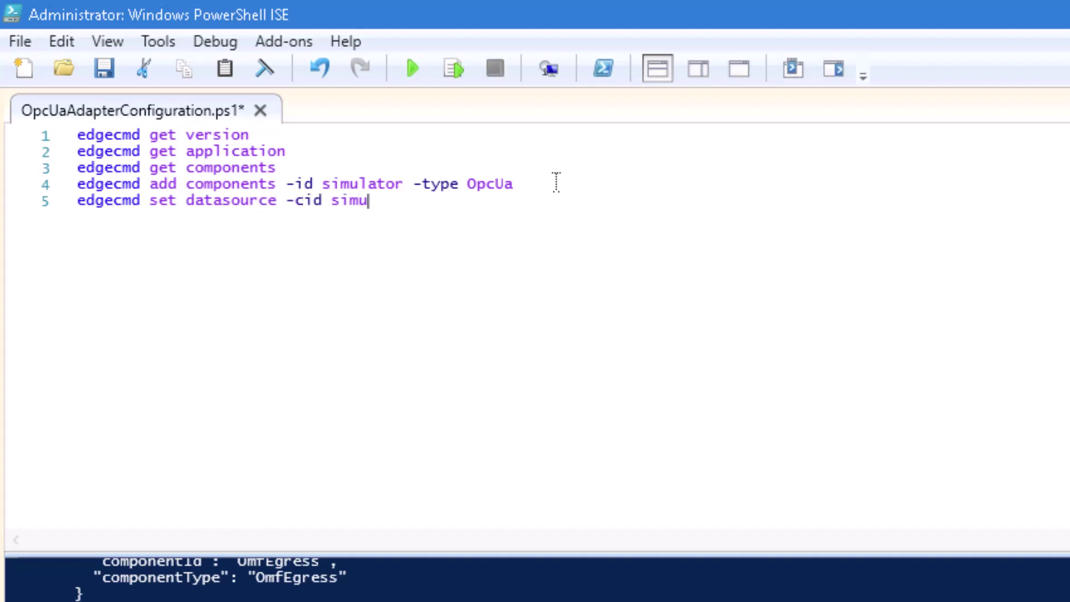
{"action": "type", "text": "lator -endpointurl"}
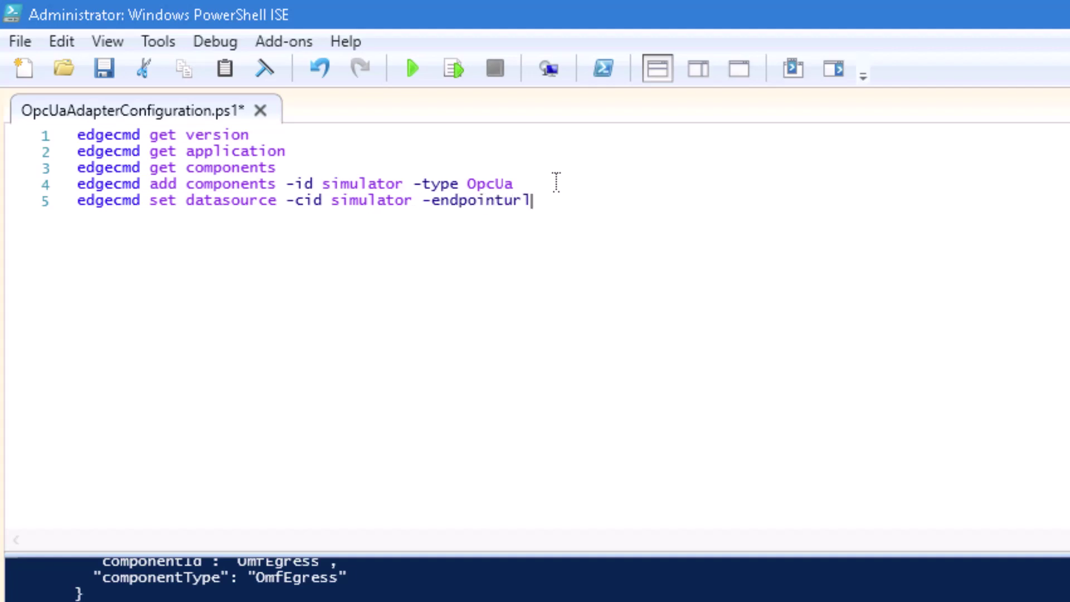
{"action": "type", "text": " opc.tcp"}
{"action": "key", "text": "BackSpace"}
{"action": "type", "text": "cp://"}
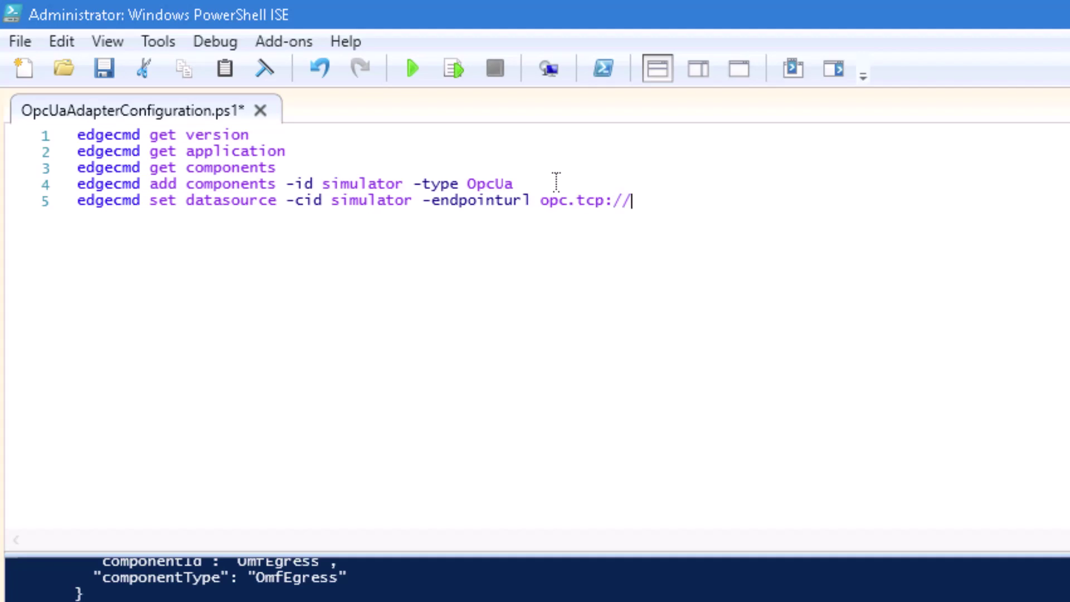
{"action": "type", "text": "127.0.0.1:"}
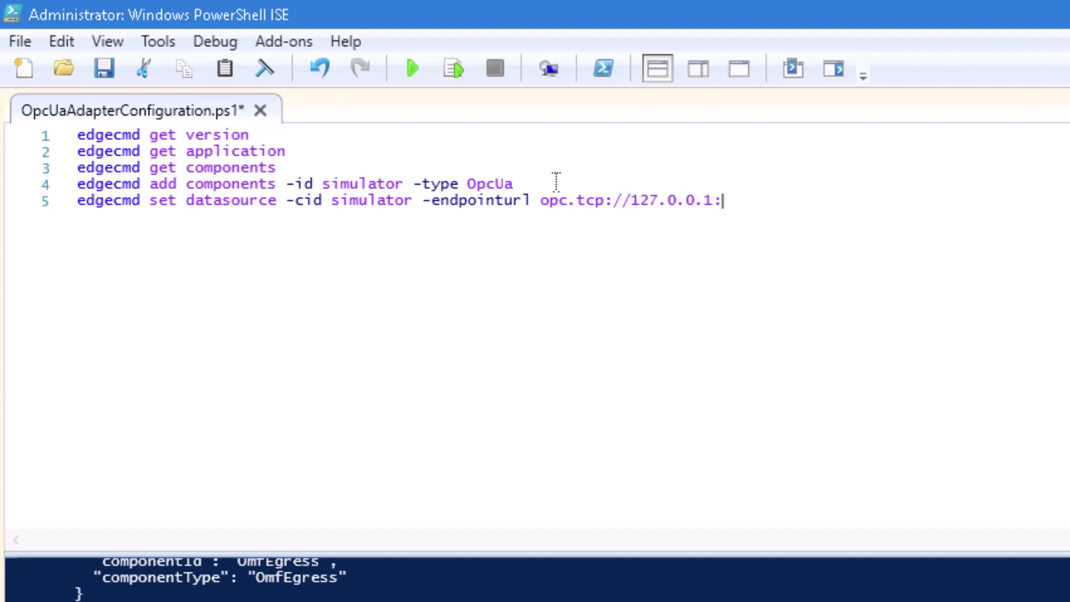
{"action": "type", "text": "49320 -usesec"}
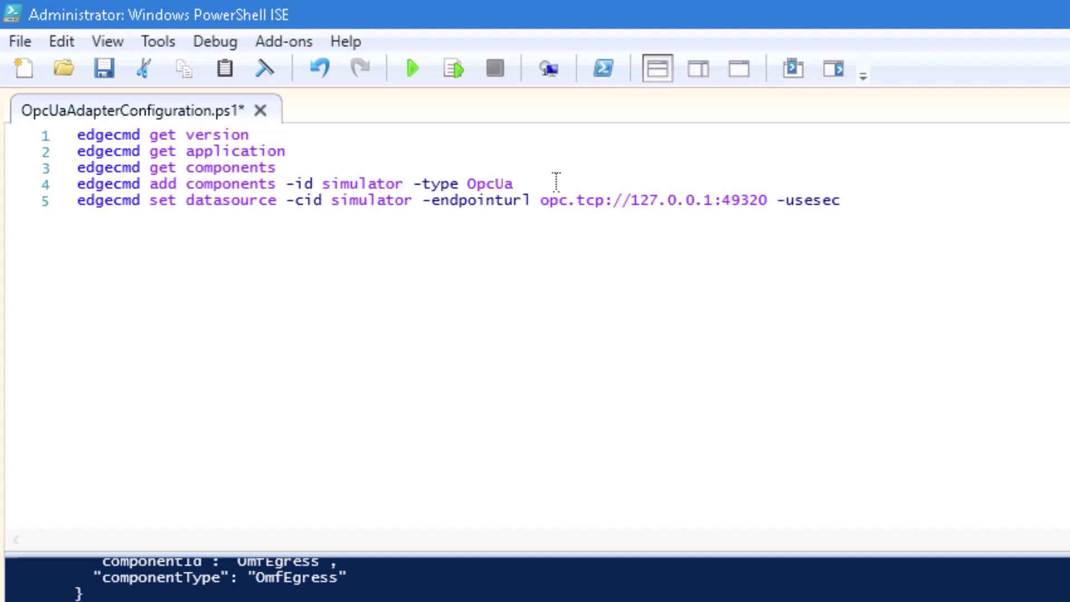
{"action": "type", "text": "ureconnection true"}
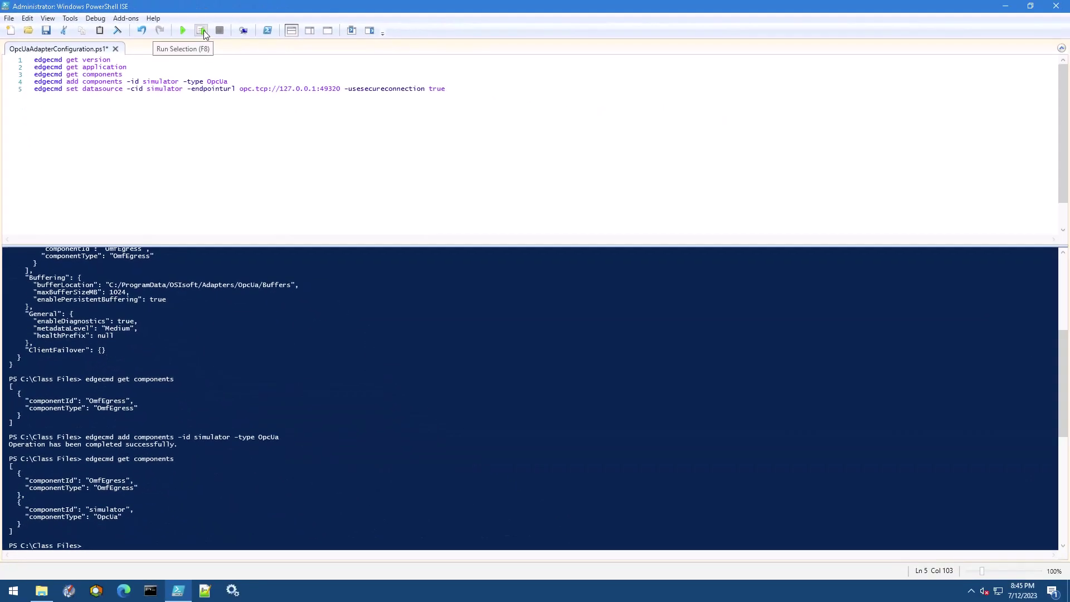
Run the set datasource line, then add and run line 6 'edgecmd get datasource -cid simulator'
{"action": "left_click", "coordinate": [454, 68]}
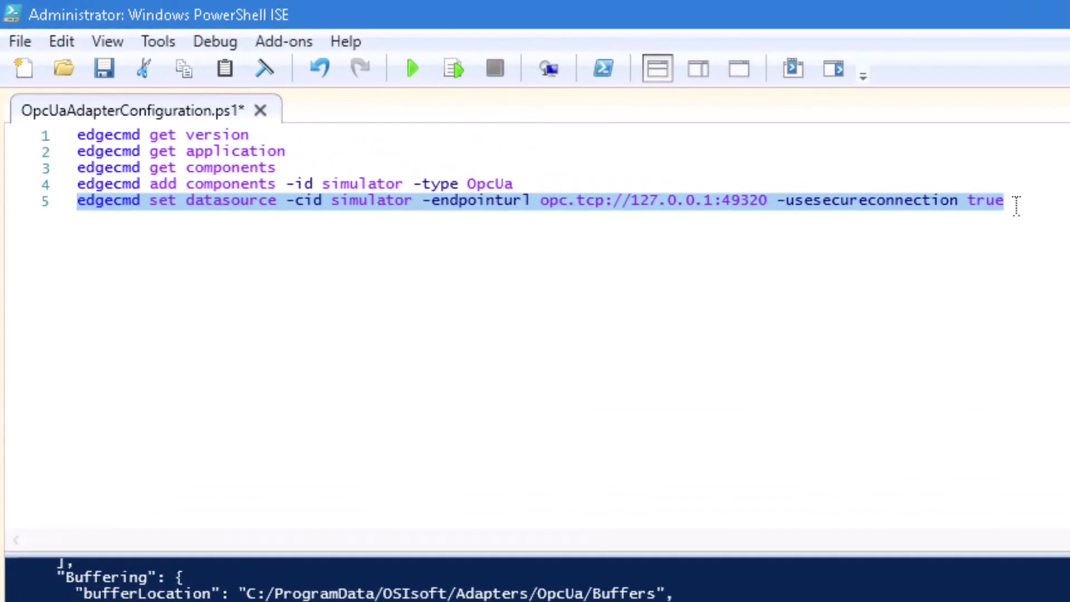
{"action": "left_click", "coordinate": [1017, 207]}
{"action": "key", "text": "Return"}
{"action": "type", "text": "ed"}
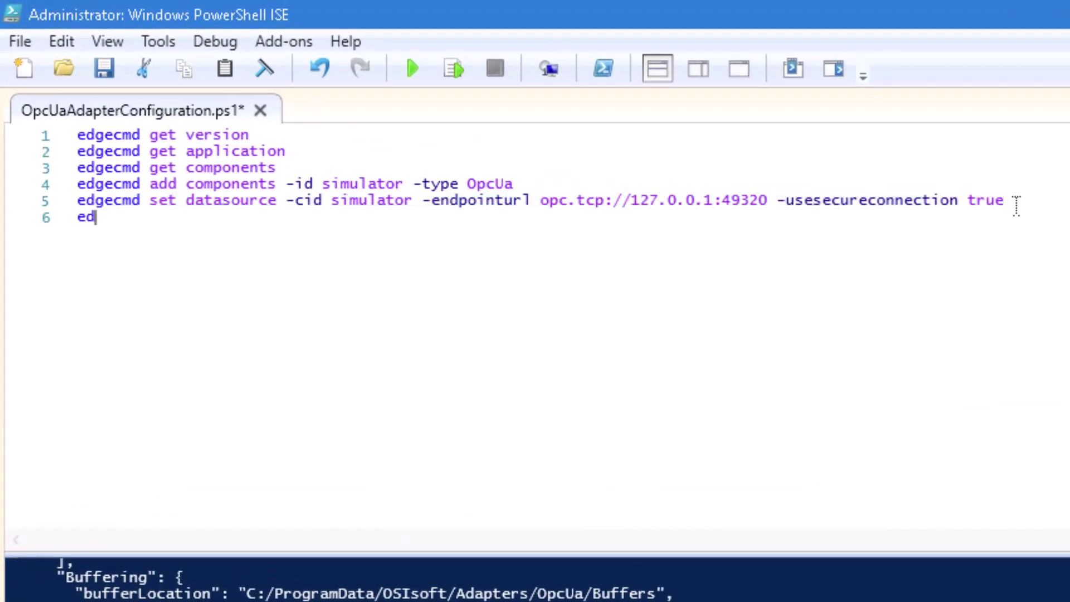
{"action": "type", "text": "gecmd get"}
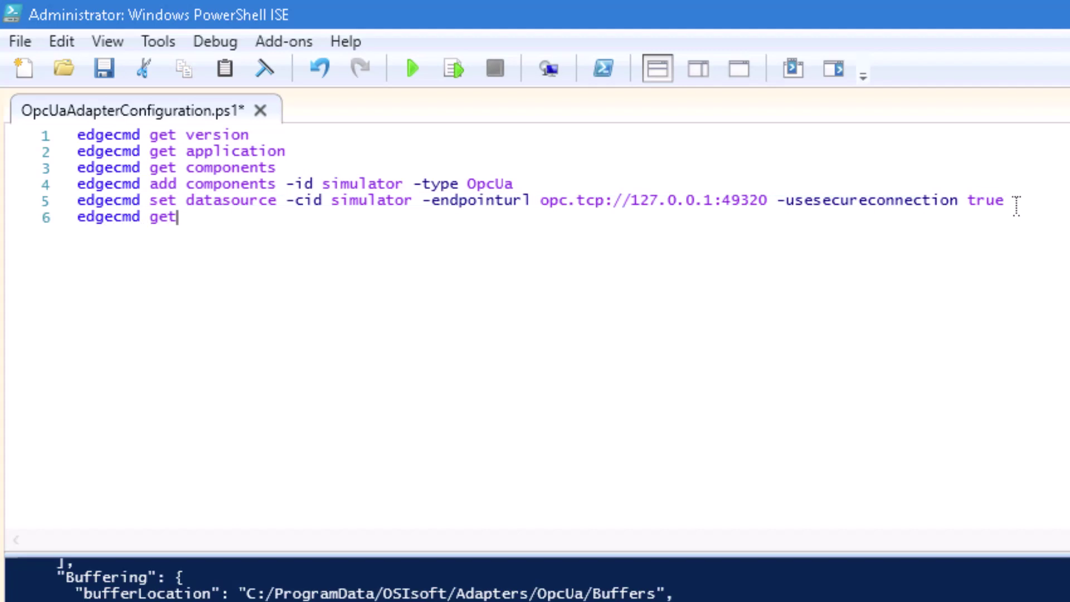
{"action": "type", "text": " datasourc"}
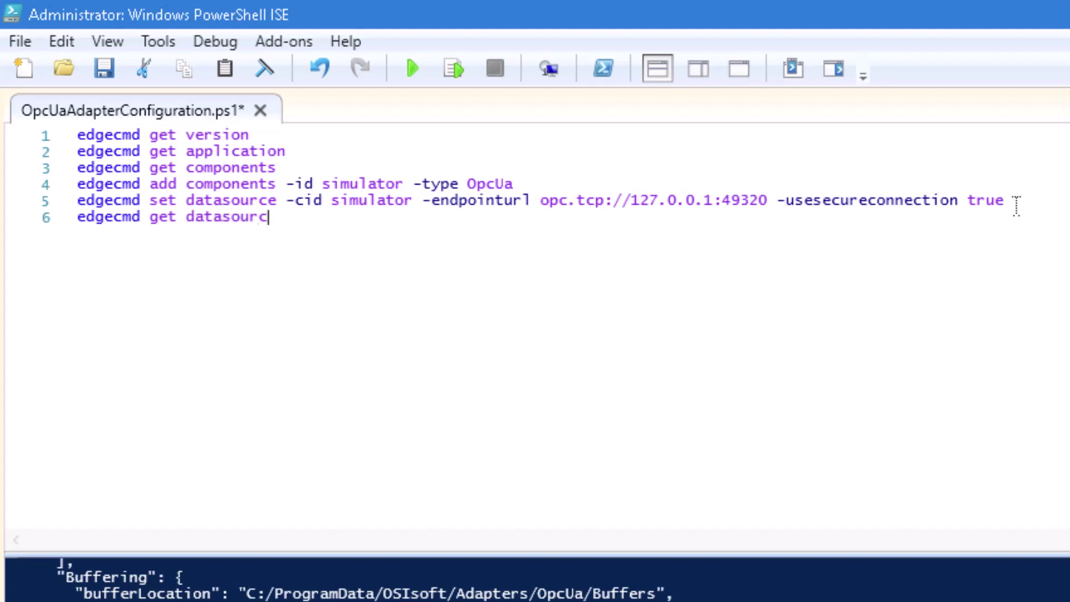
{"action": "type", "text": "e -cid simulator"}
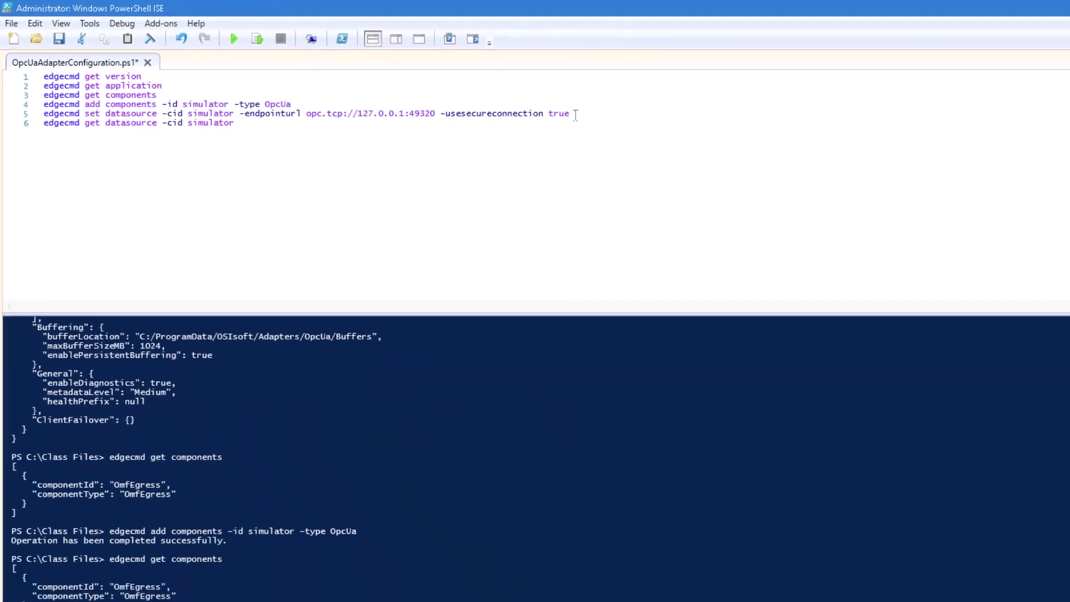
{"action": "left_click", "coordinate": [257, 38]}
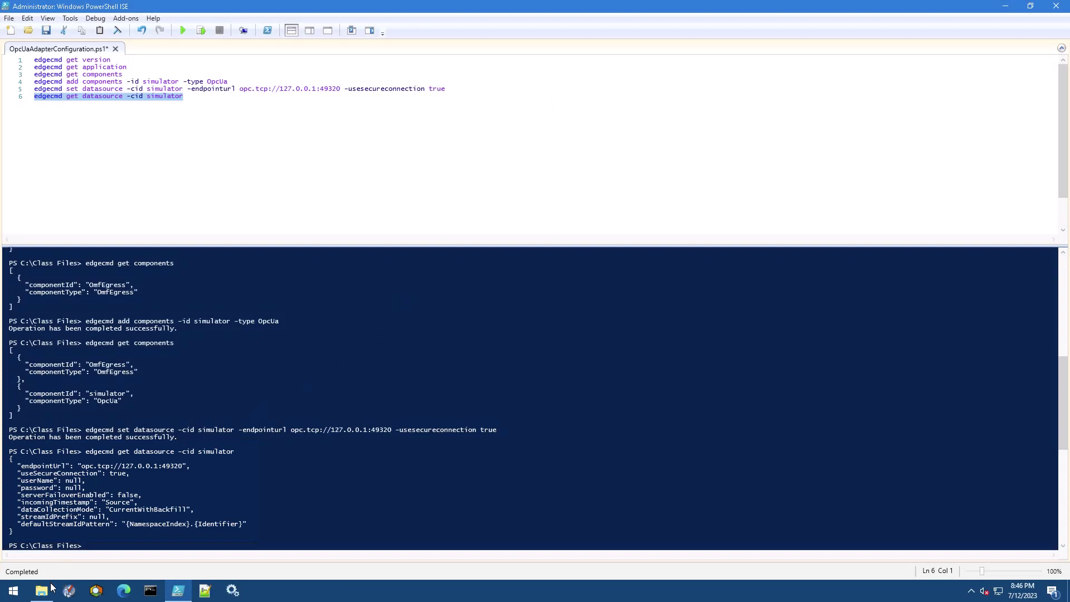
Open simulator-20230712.txt from the Adapters\OpcUa\Logs folder in File Explorer
{"action": "left_click", "coordinate": [187, 597]}
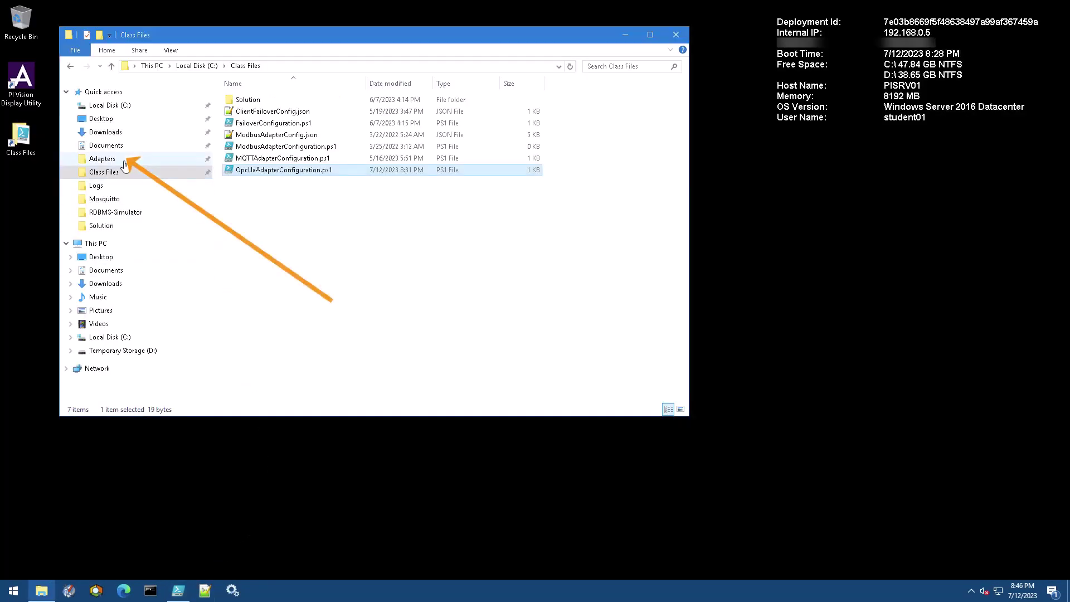
{"action": "left_click", "coordinate": [103, 159]}
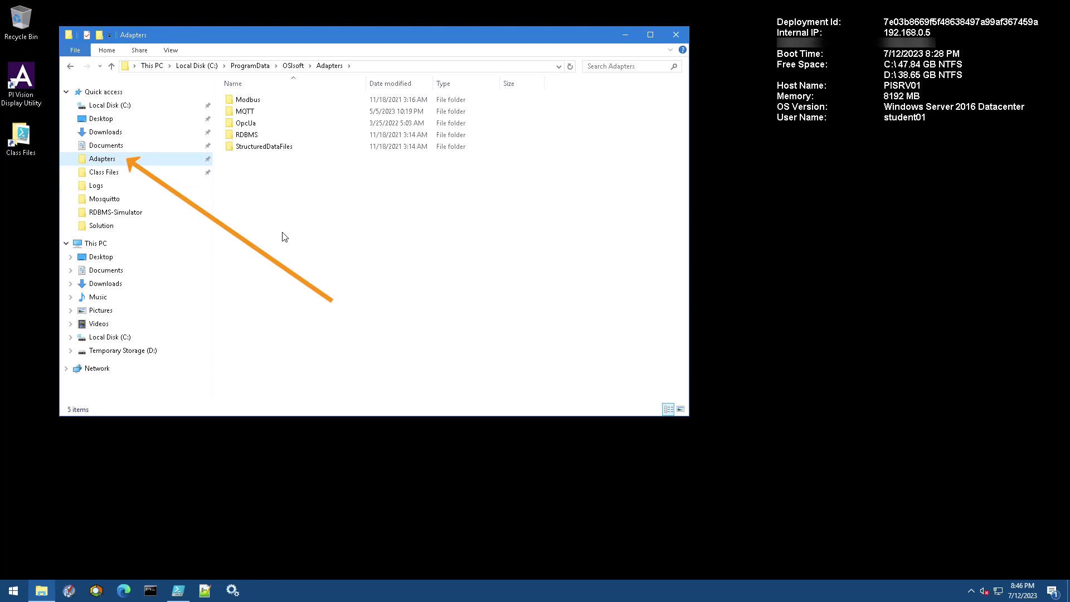
{"action": "left_click", "coordinate": [365, 65]}
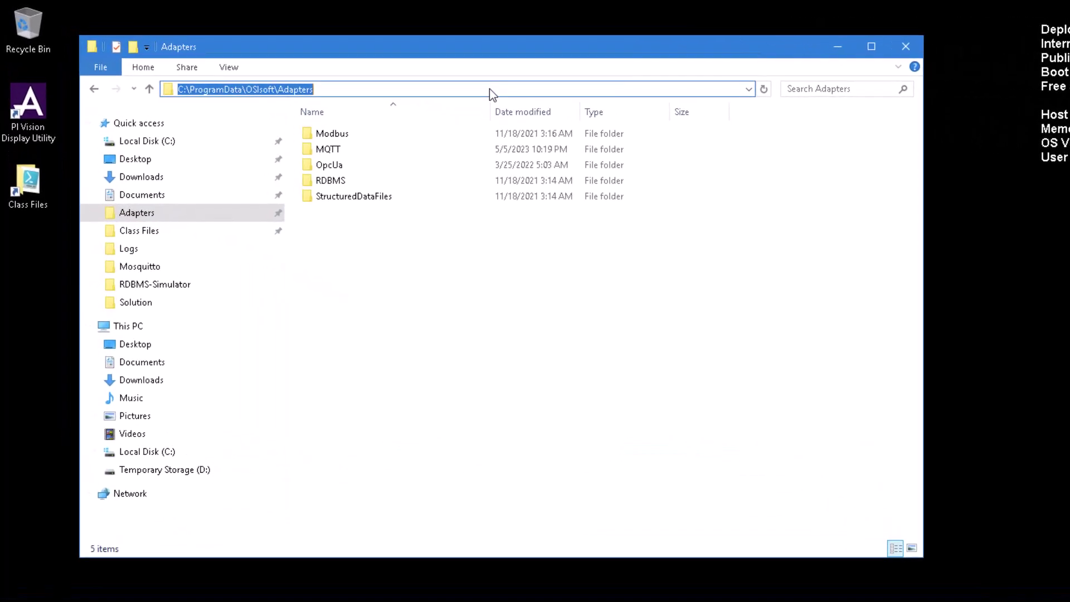
{"action": "double_click", "coordinate": [363, 166]}
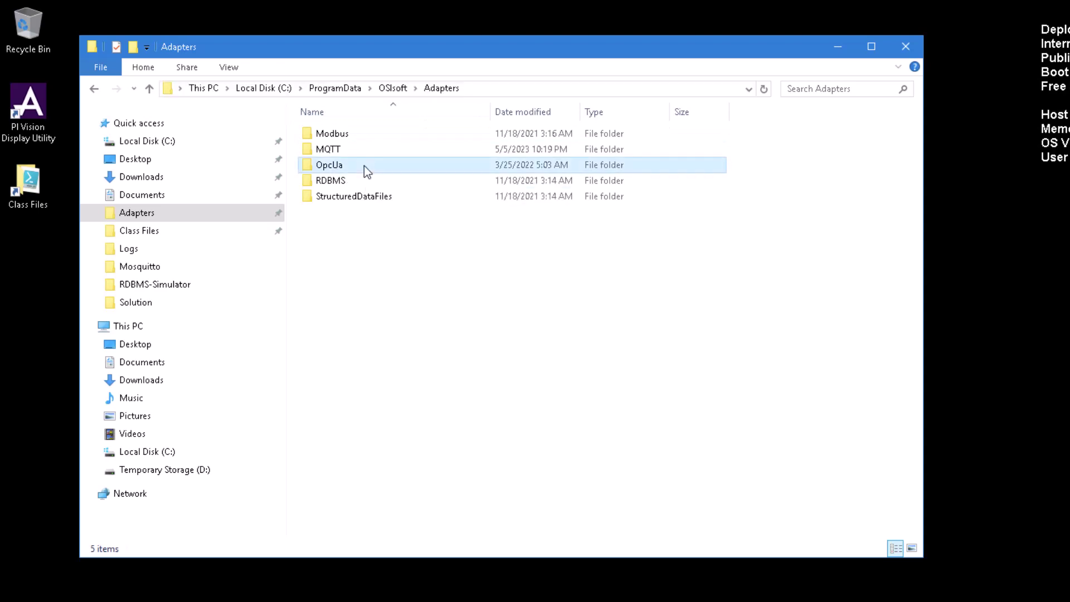
{"action": "left_click", "coordinate": [353, 179]}
{"action": "double_click", "coordinate": [353, 179]}
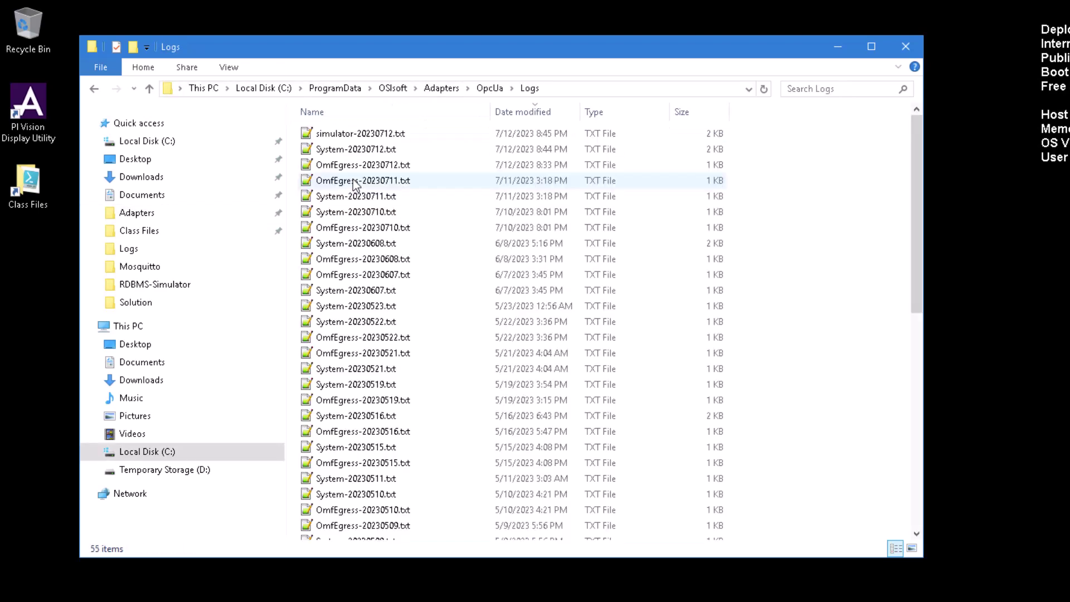
{"action": "left_click", "coordinate": [433, 132]}
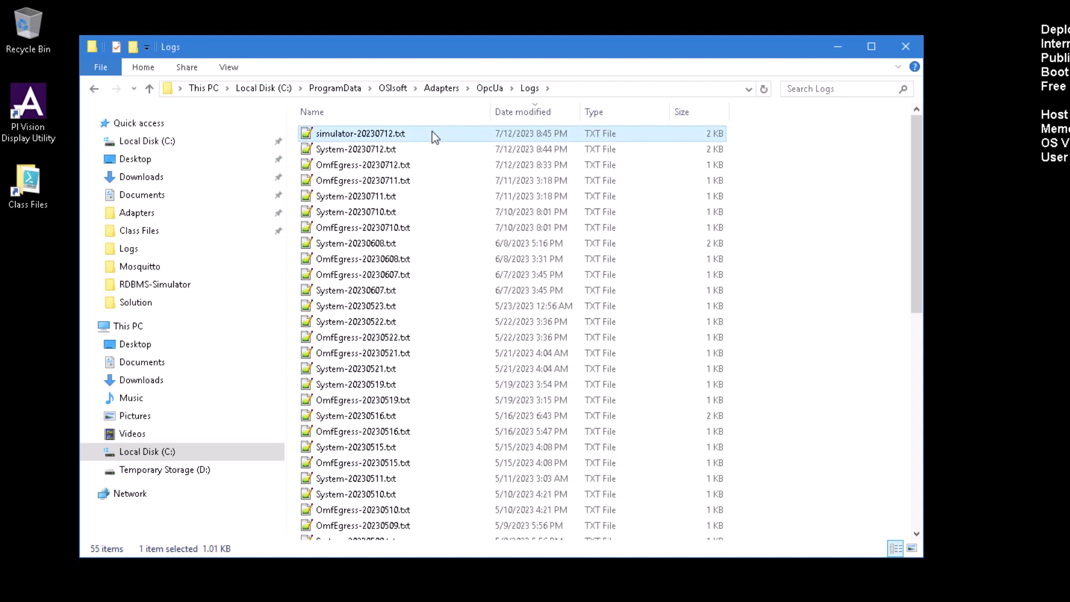
{"action": "double_click", "coordinate": [369, 134]}
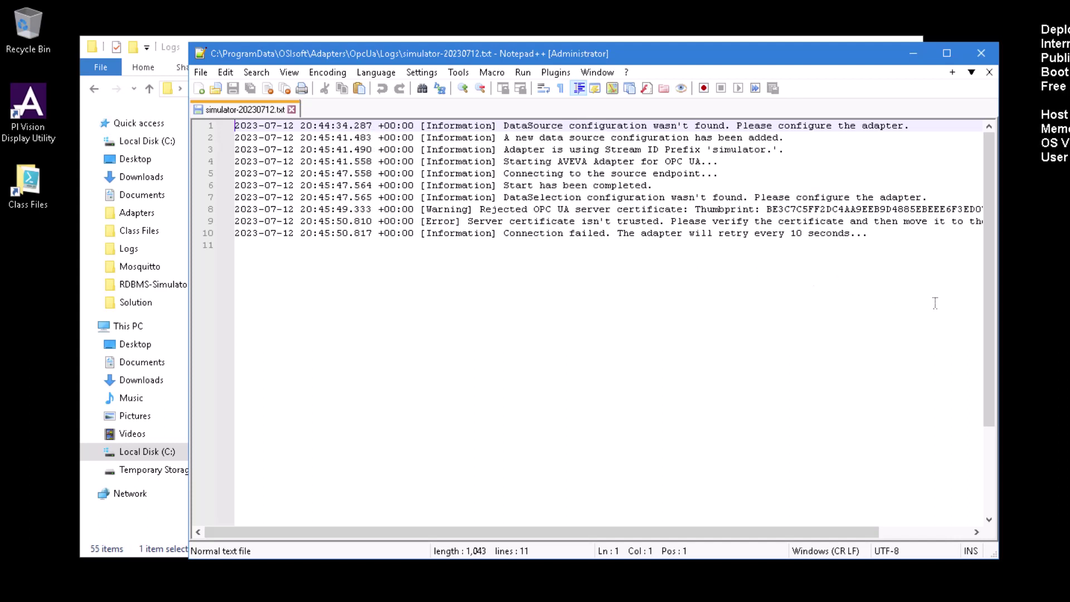
Enlarge the log window to read the untrusted certificate error, then bring File Explorer forward
{"action": "left_click_drag", "start_coordinate": [998, 553], "coordinate": [1067, 565]}
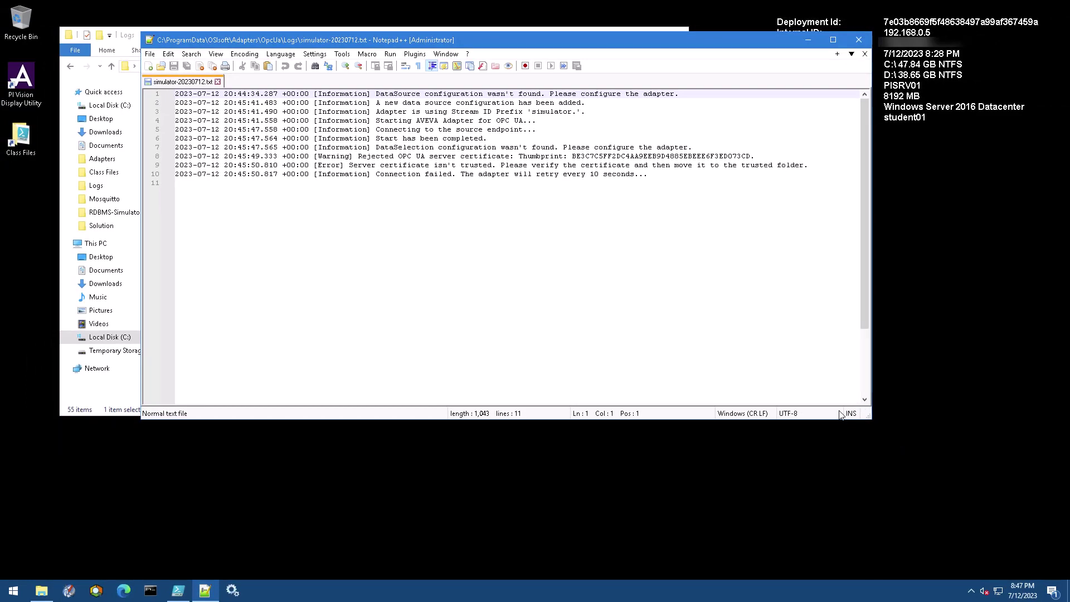
{"action": "left_click", "coordinate": [119, 389]}
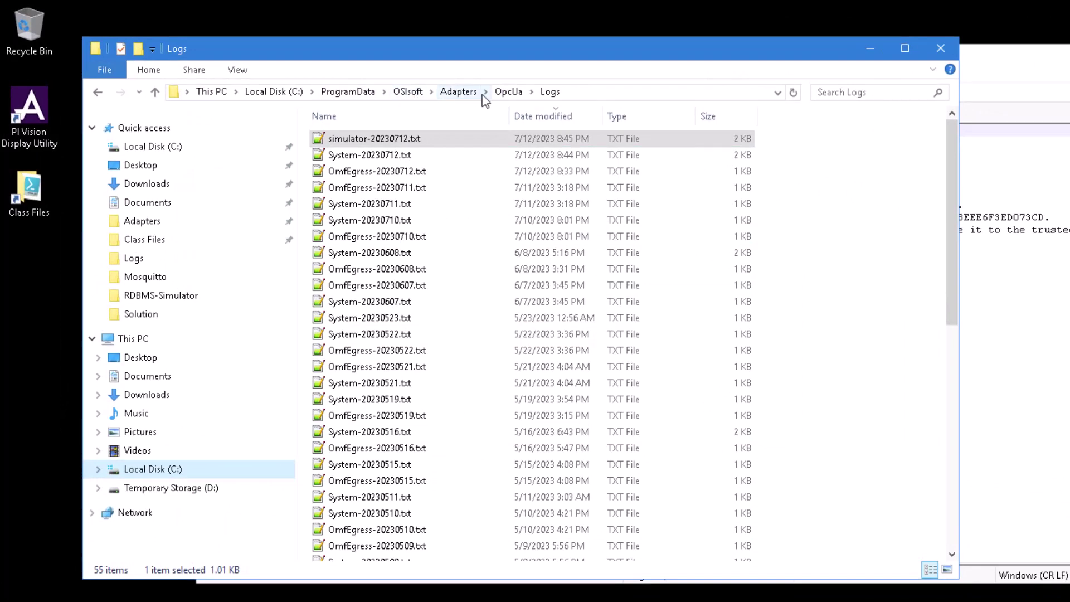
Cut the KEPServerEX UA Server certificate from OpcUa\Certificates\rejected\certs
{"action": "left_click", "coordinate": [508, 93]}
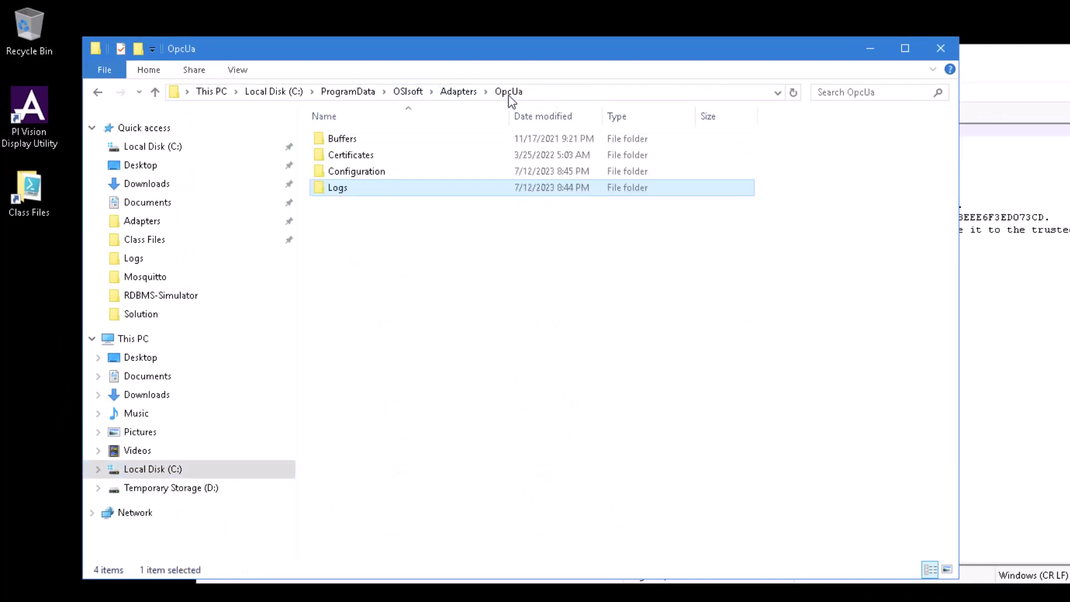
{"action": "double_click", "coordinate": [389, 154]}
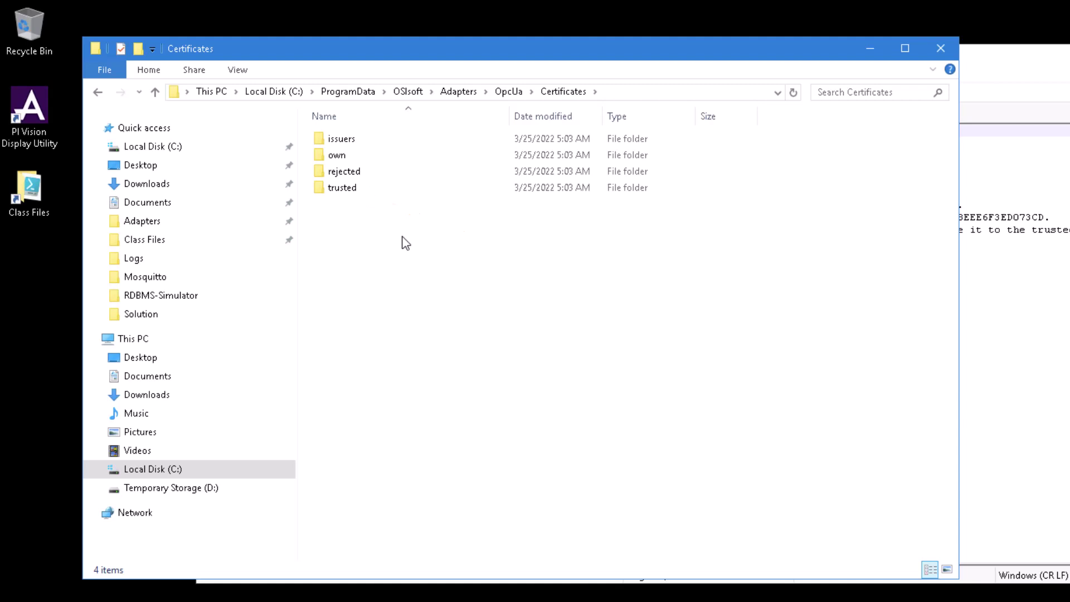
{"action": "left_click_drag", "start_coordinate": [434, 49], "coordinate": [586, 275]}
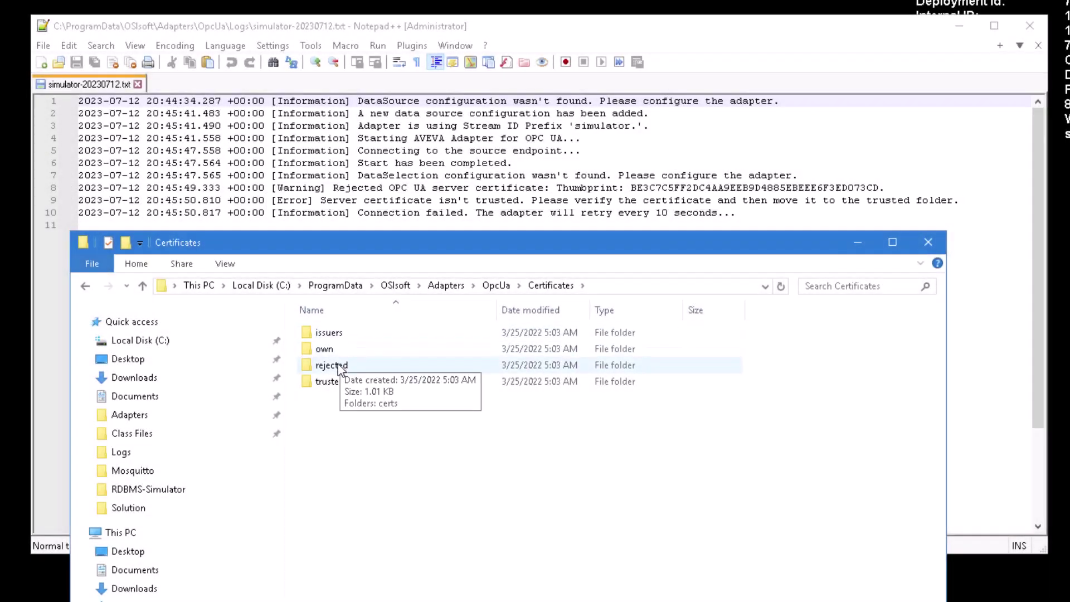
{"action": "double_click", "coordinate": [337, 367]}
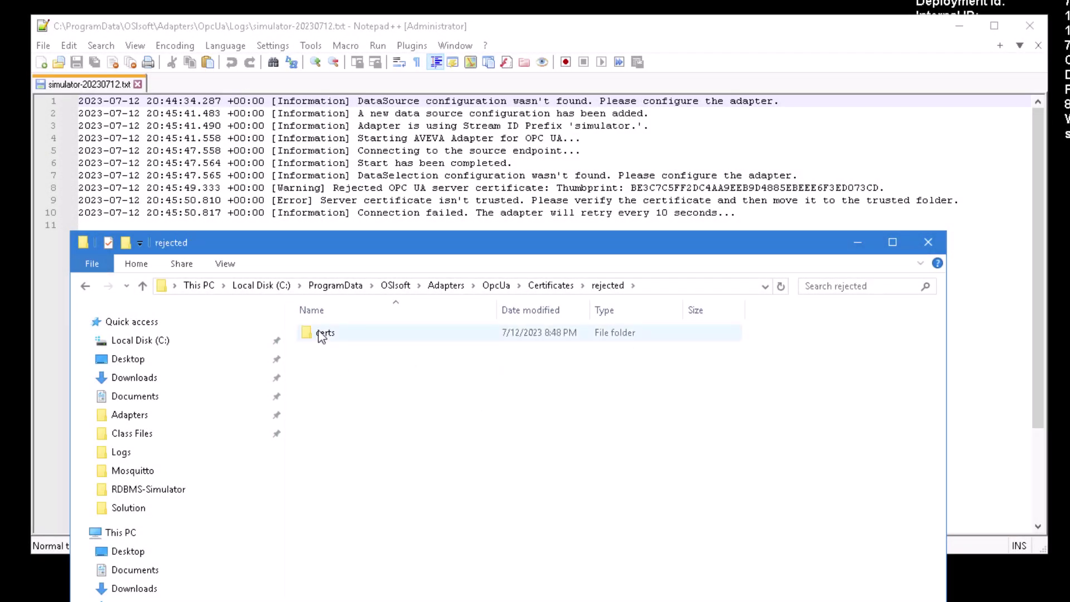
{"action": "double_click", "coordinate": [329, 333]}
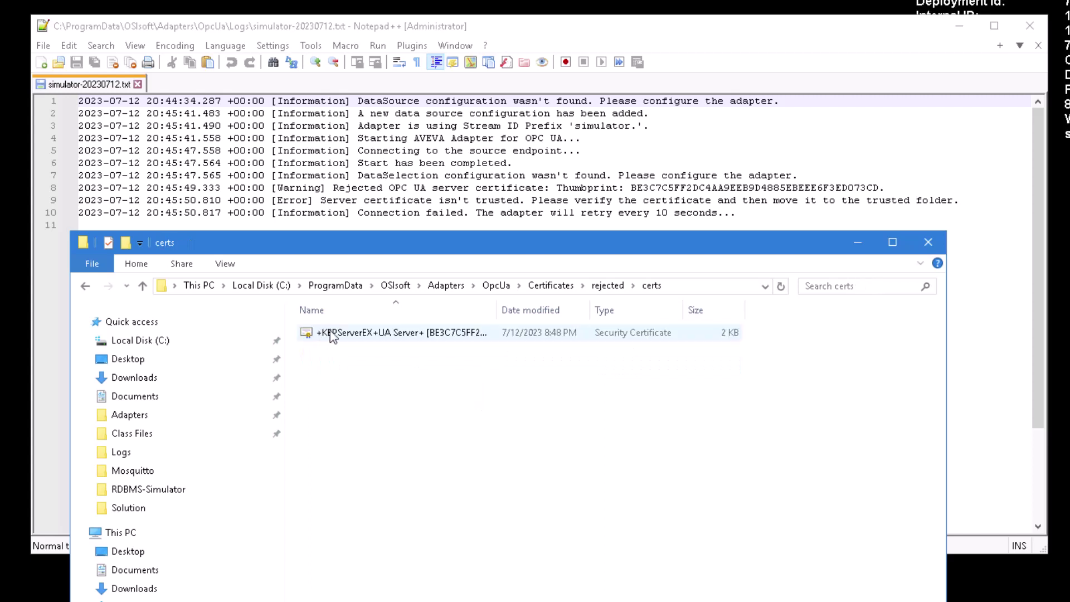
{"action": "left_click", "coordinate": [365, 334]}
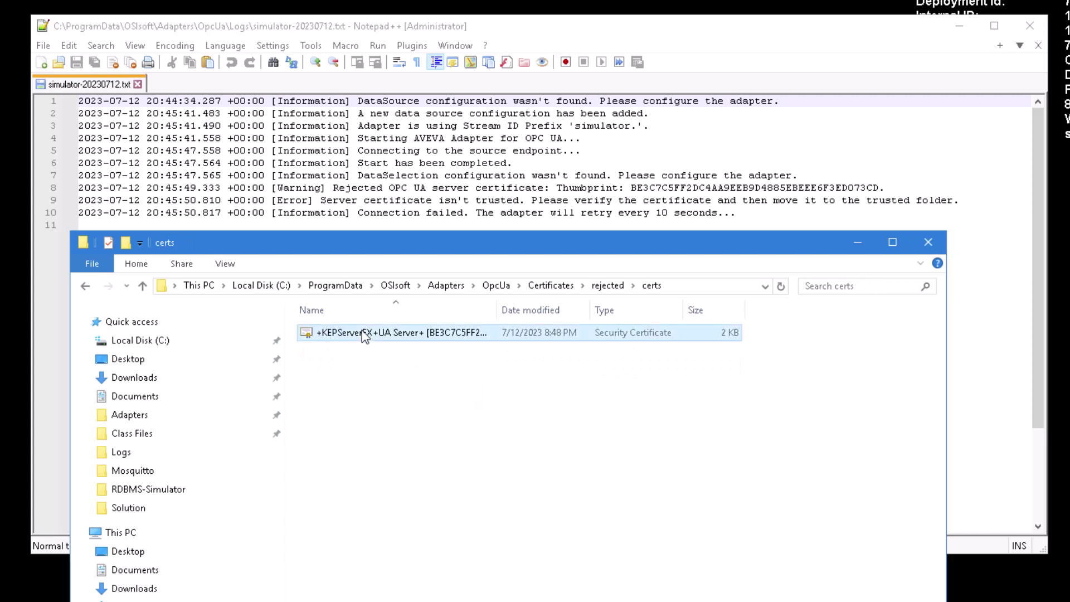
{"action": "right_click", "coordinate": [365, 334]}
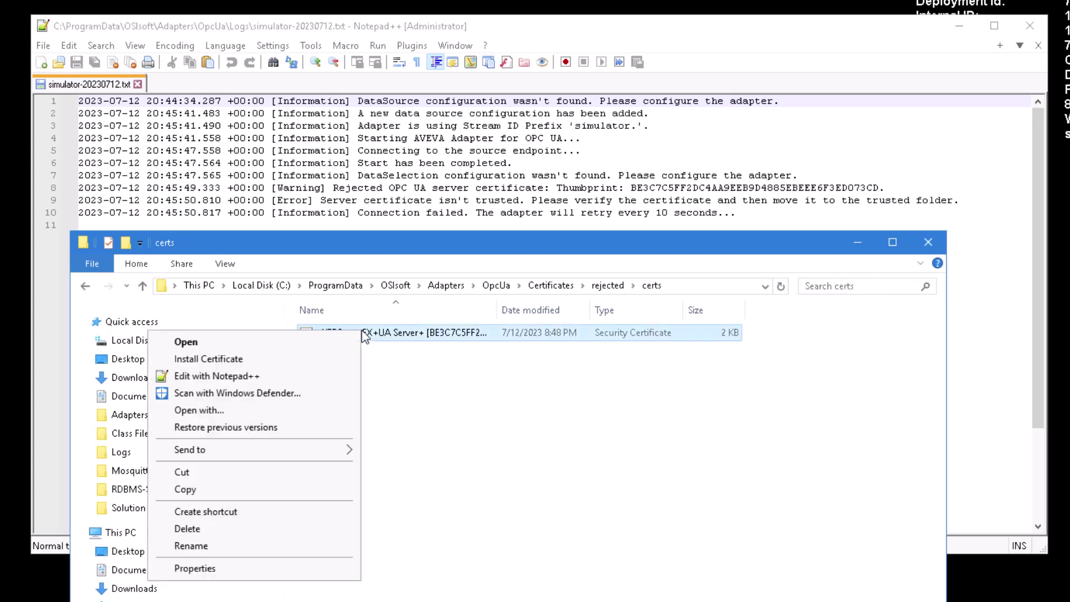
{"action": "left_click", "coordinate": [207, 474]}
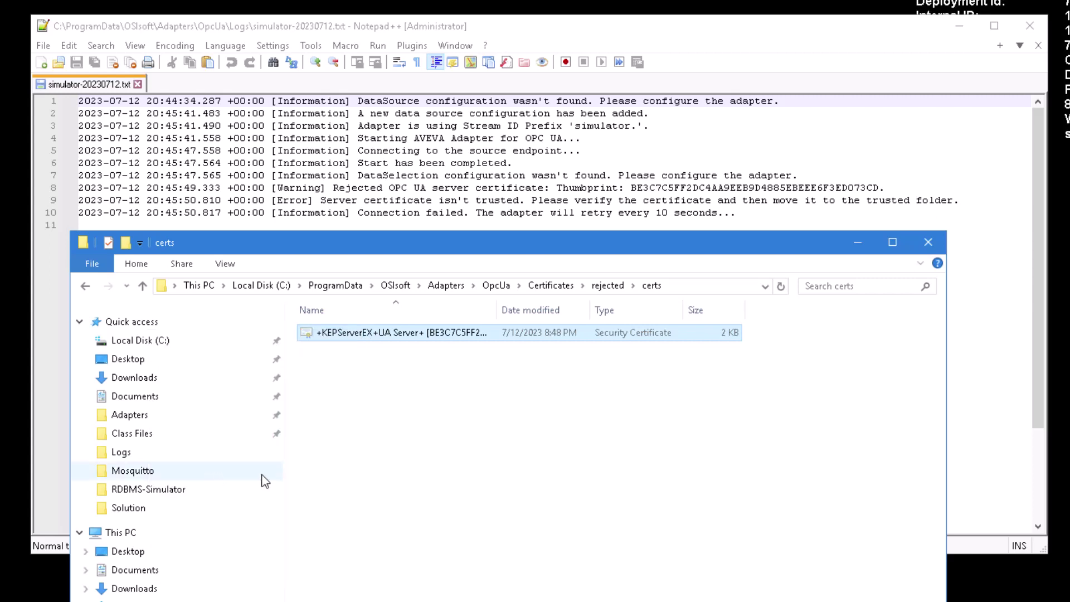
Paste the certificate into Certificates\trusted\certs
{"action": "left_click", "coordinate": [552, 285]}
{"action": "double_click", "coordinate": [344, 383]}
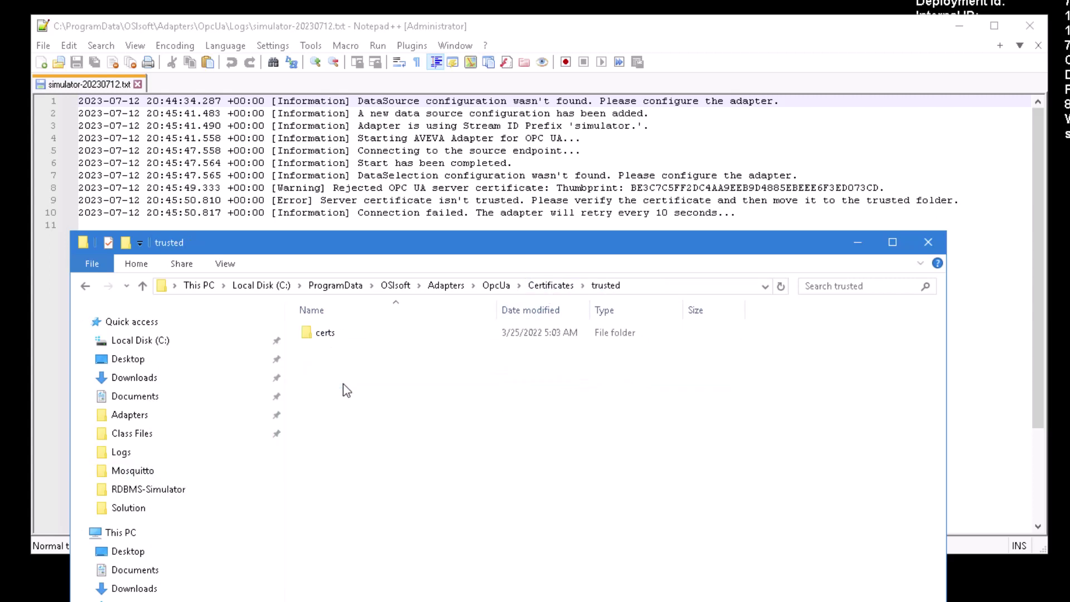
{"action": "double_click", "coordinate": [326, 332]}
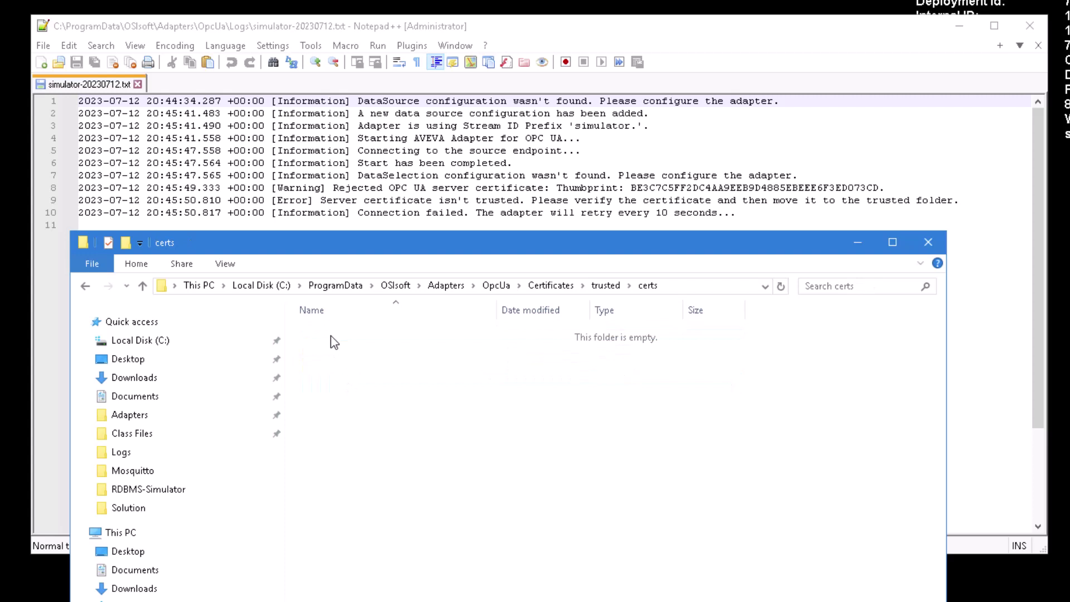
{"action": "right_click", "coordinate": [389, 397]}
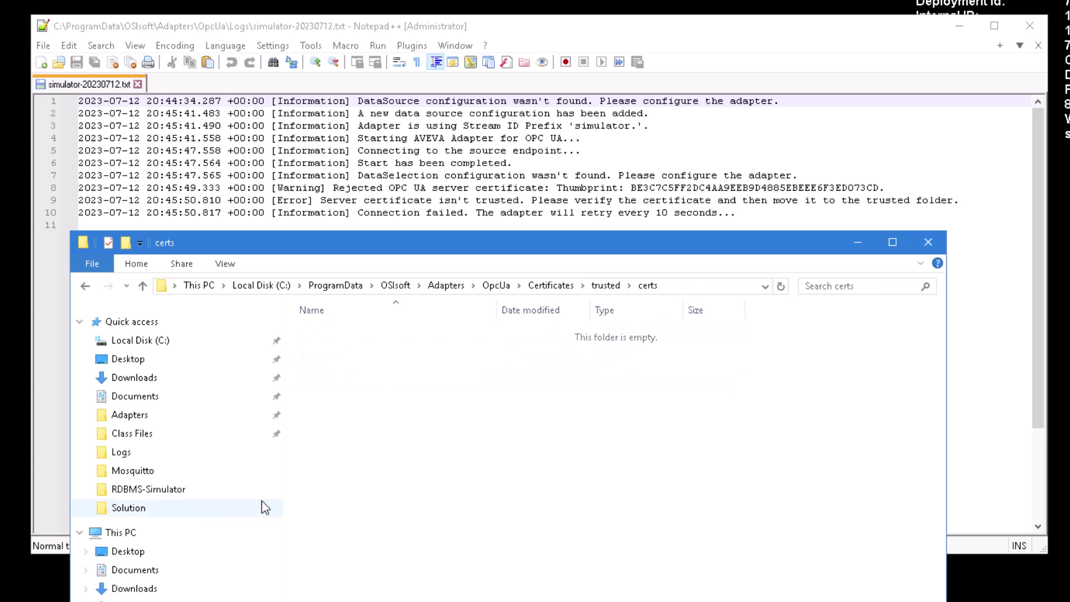
{"action": "key", "text": "ctrl+v"}
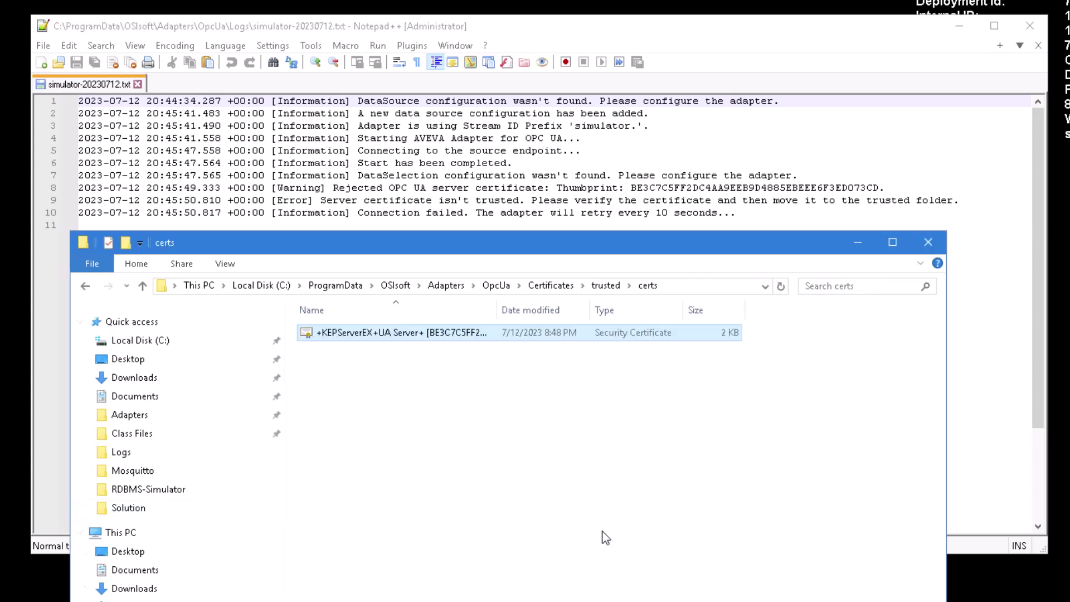
Bring the Notepad++ log forward to see the new invalid-domain-name warning and connection error
{"action": "left_click", "coordinate": [978, 468]}
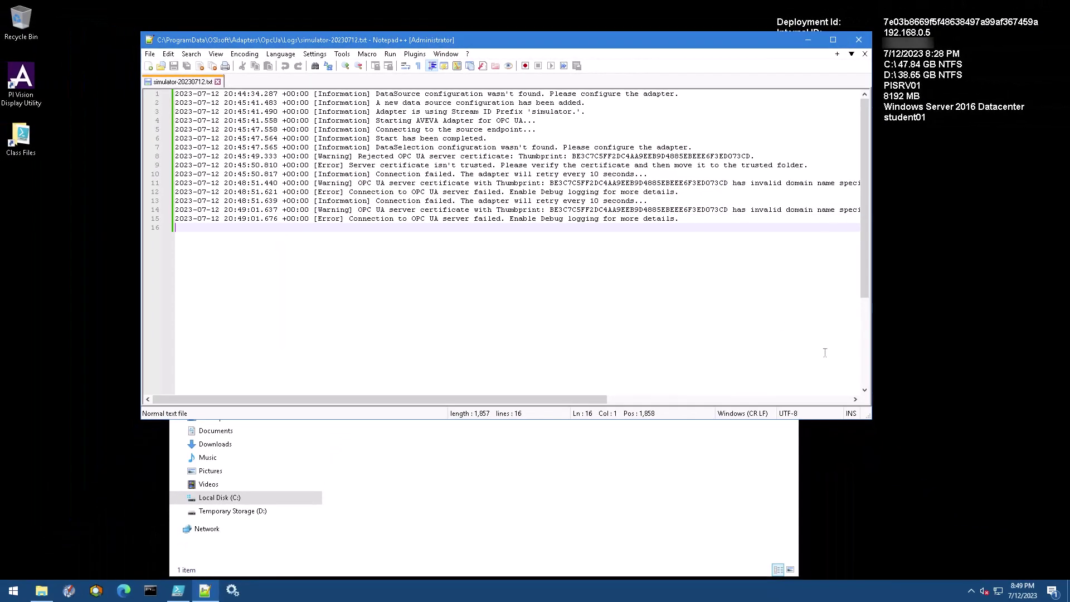
Trust the PI Adapter for OPC UA client under Trusted Clients in KEPServerEX OPC UA Configuration
{"action": "left_click", "coordinate": [970, 591]}
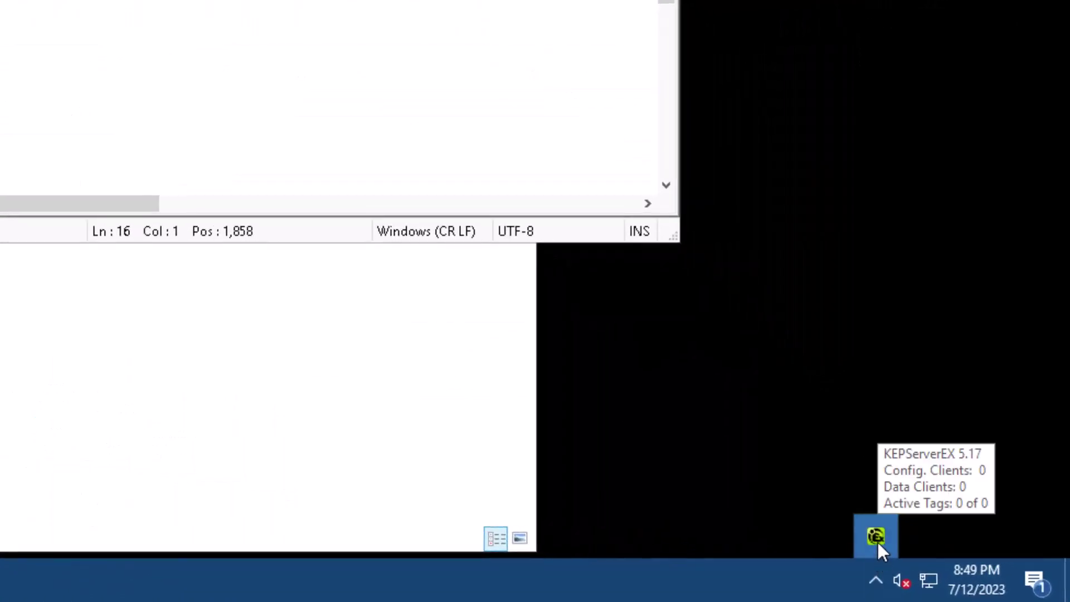
{"action": "right_click", "coordinate": [879, 546]}
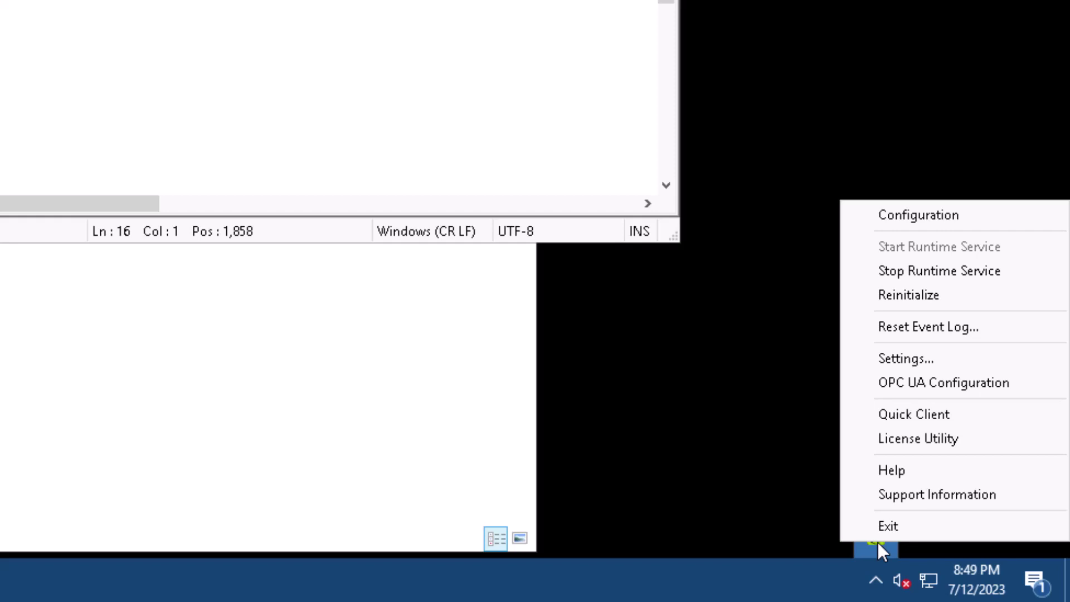
{"action": "left_click", "coordinate": [1028, 383]}
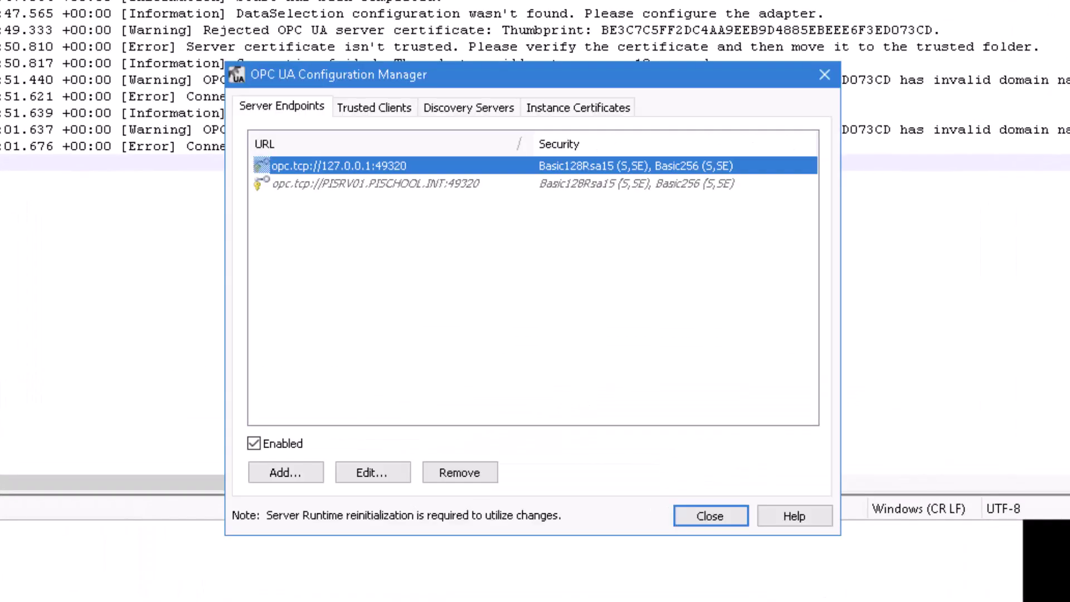
{"action": "left_click", "coordinate": [390, 107]}
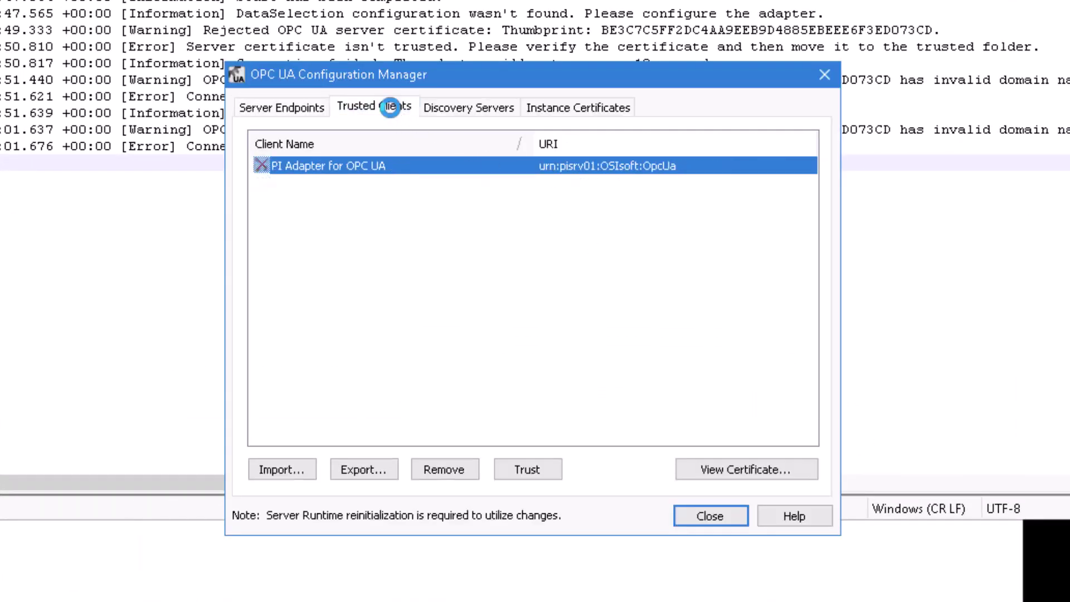
{"action": "right_click", "coordinate": [413, 167]}
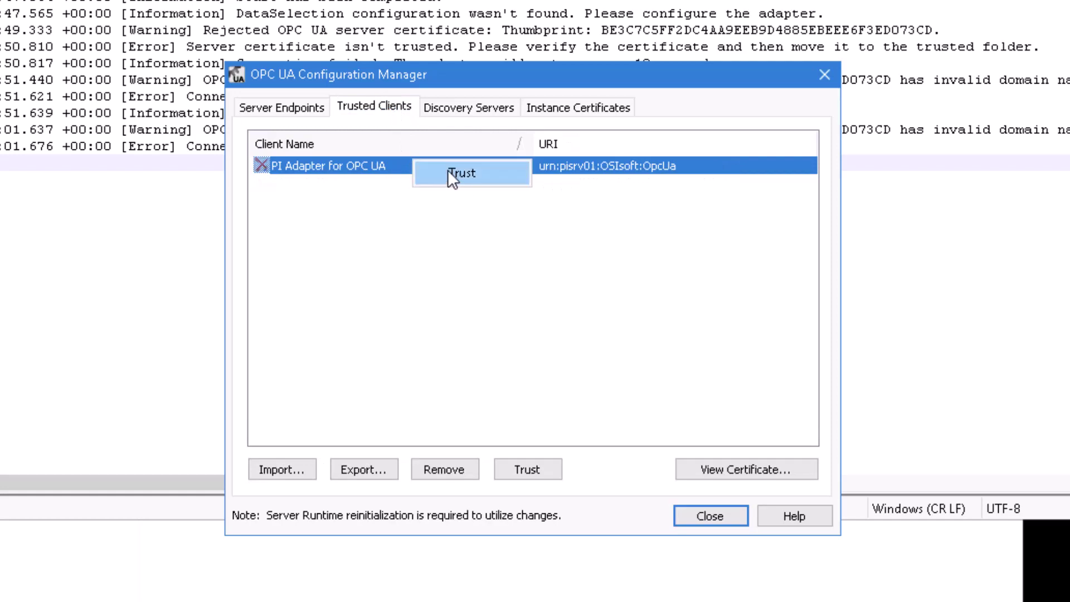
{"action": "left_click", "coordinate": [509, 180]}
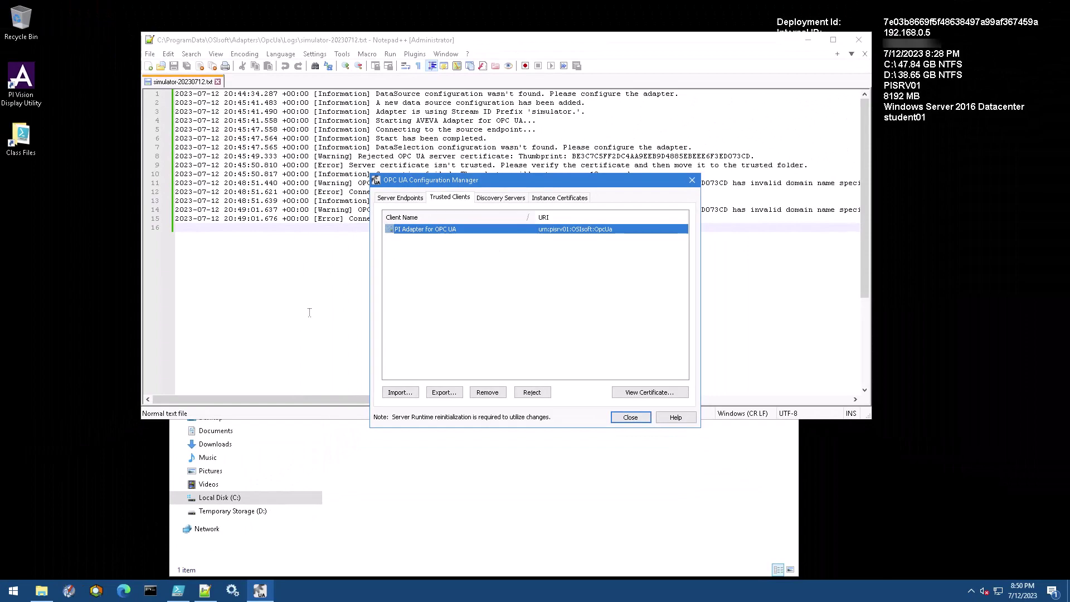
{"action": "left_click_drag", "start_coordinate": [313, 313], "coordinate": [310, 312]}
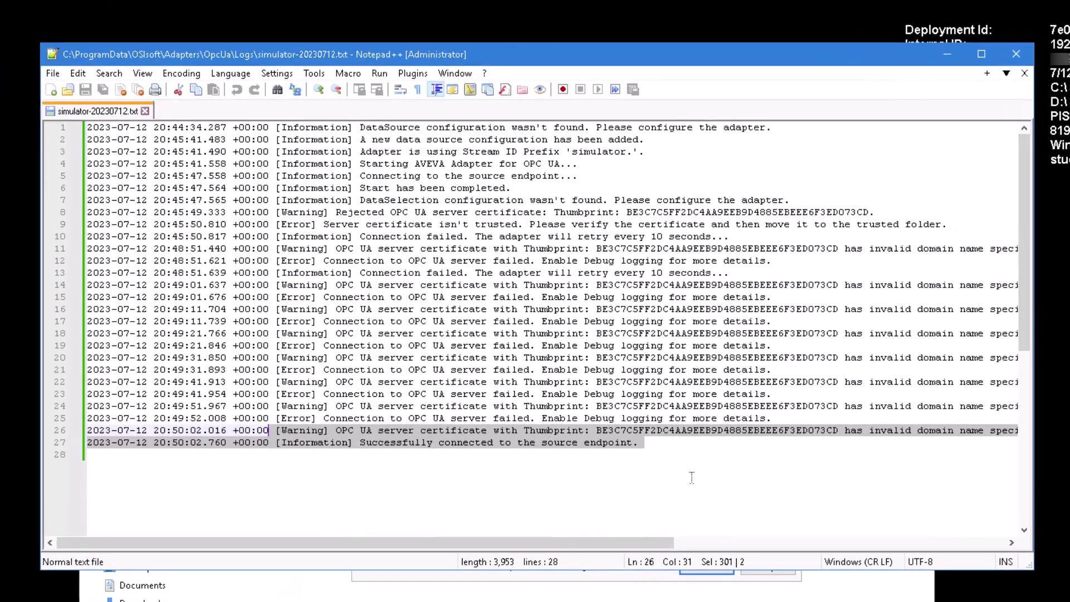
{"action": "left_click", "coordinate": [621, 351]}
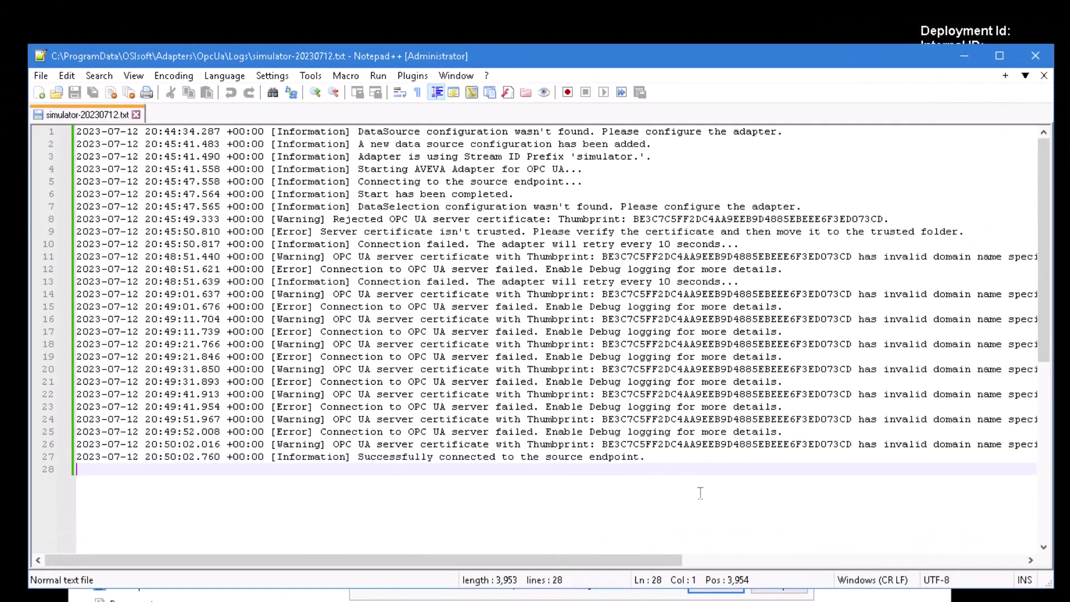